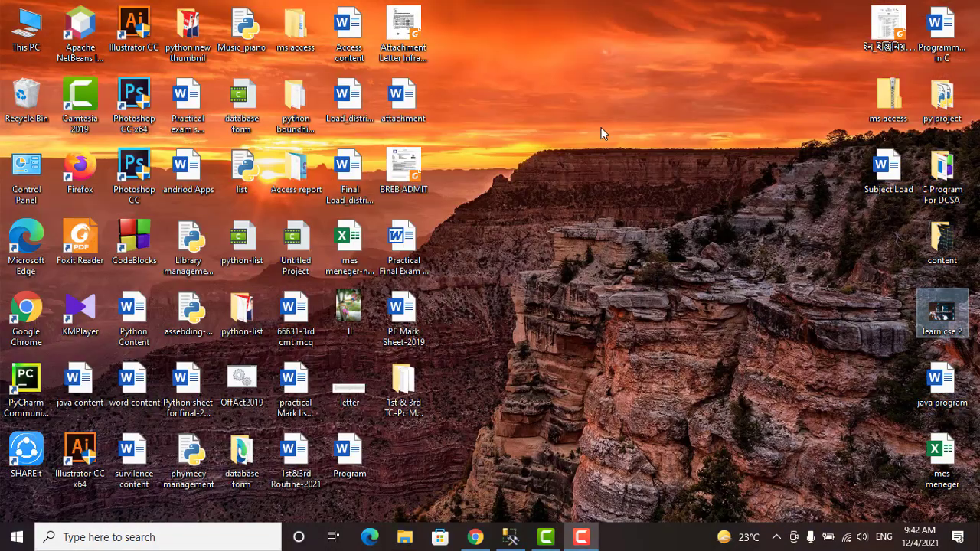
{"action": "right_click", "coordinate": [601, 127]}
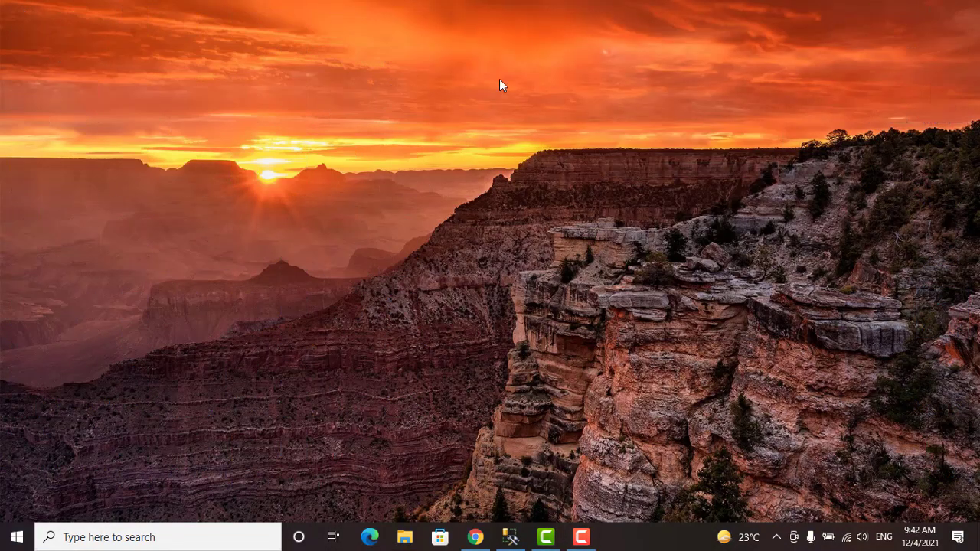
{"action": "right_click", "coordinate": [499, 79]}
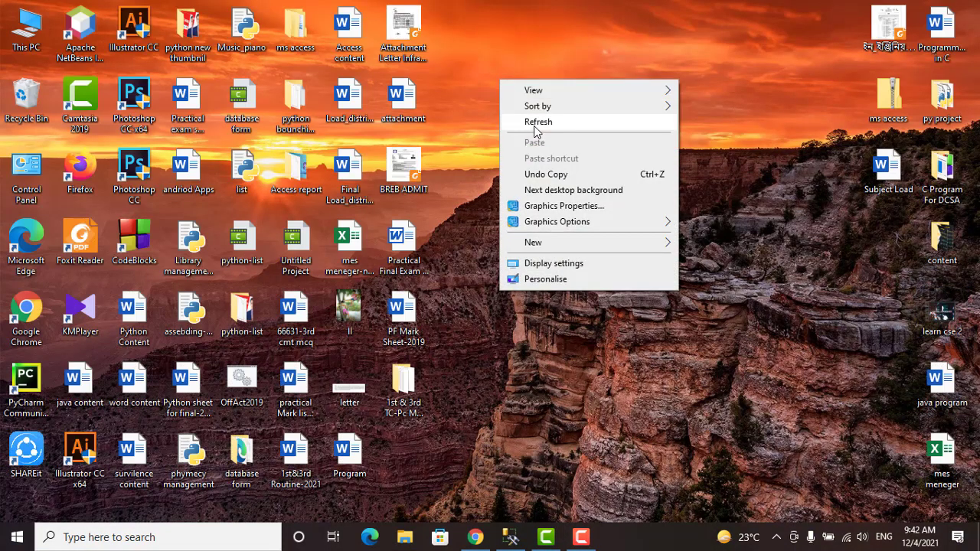
{"action": "left_click", "coordinate": [536, 122]}
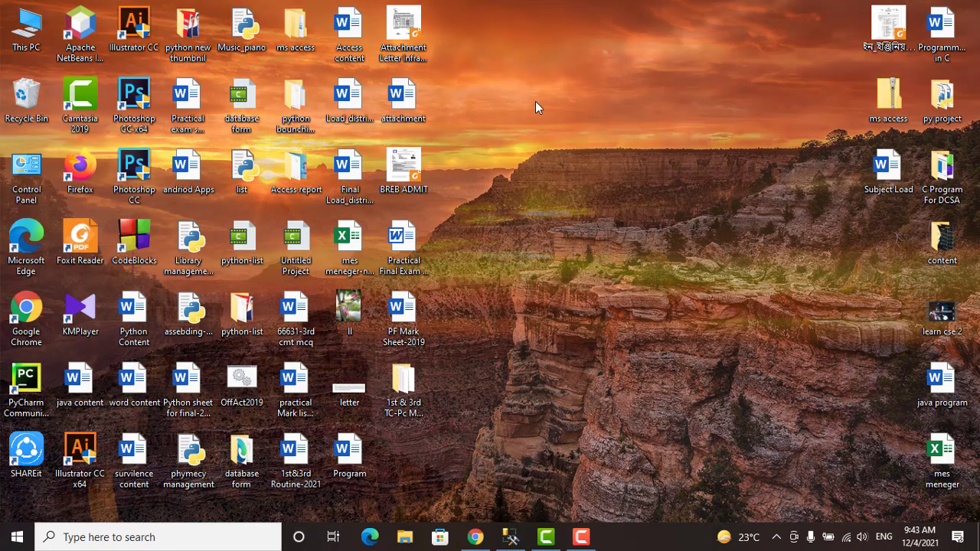
{"action": "right_click", "coordinate": [535, 101]}
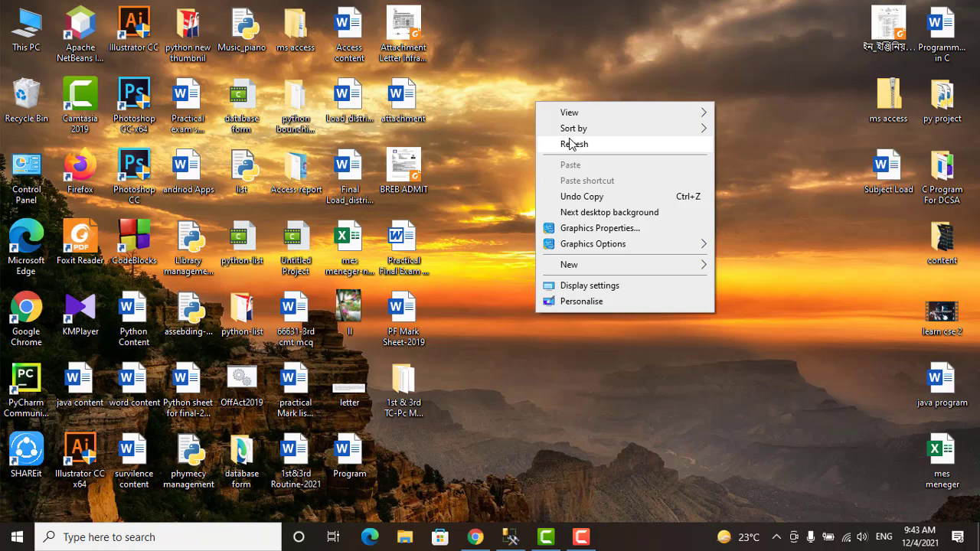
{"action": "left_click", "coordinate": [571, 144]}
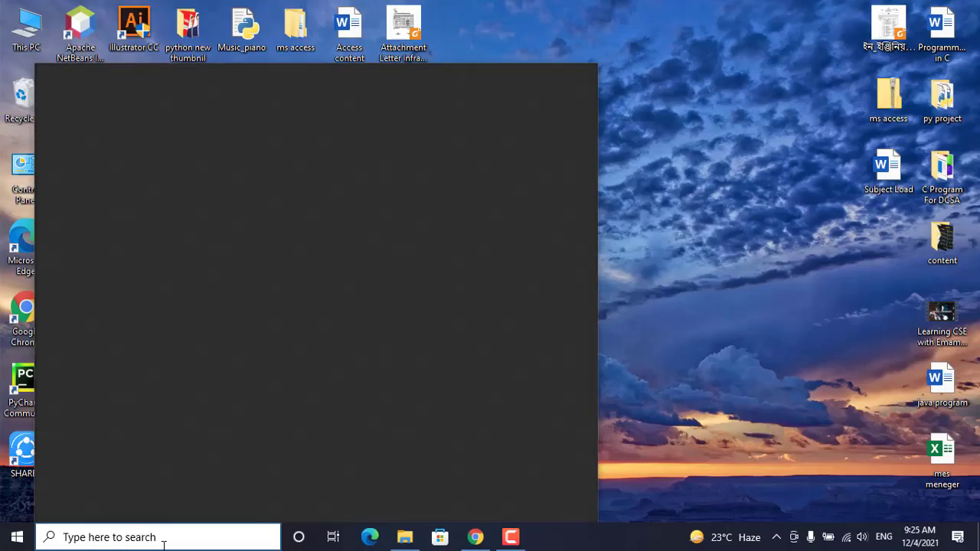
- Search Windows for "sql" and launch SQL Server Management Studio
{"action": "type", "text": "sql"}
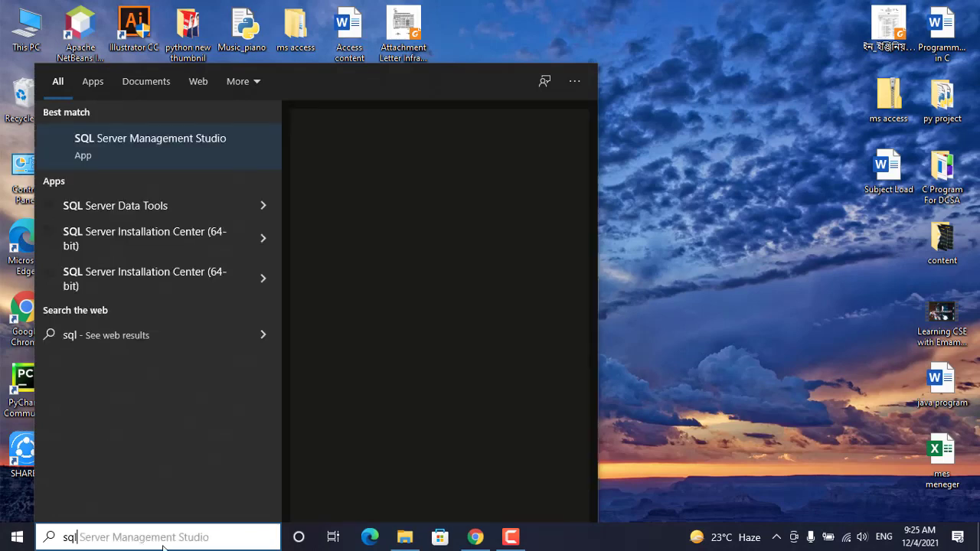
{"action": "key", "text": "Return"}
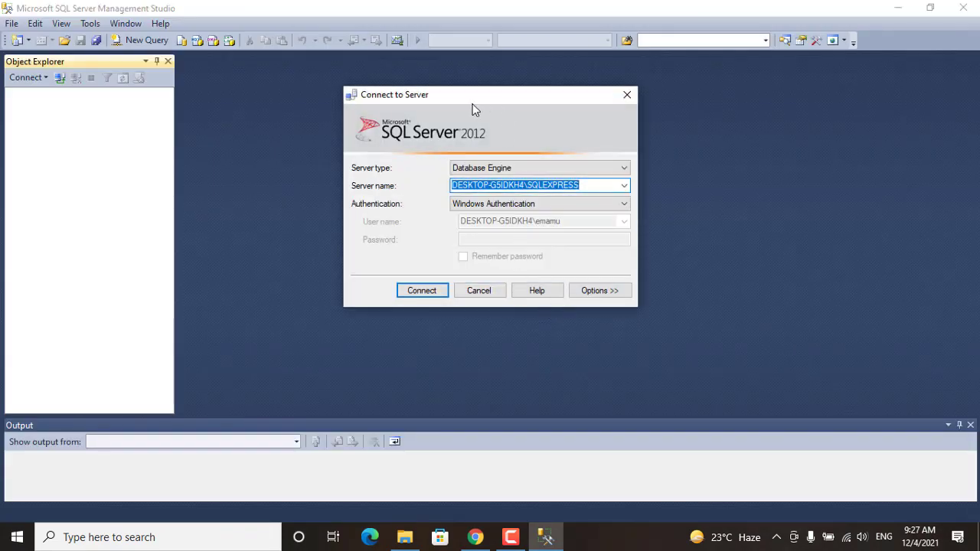
{"action": "mouse_move", "coordinate": [472, 99]}
{"action": "left_mouse_down"}
{"action": "mouse_move", "coordinate": [330, 80]}
{"action": "mouse_move", "coordinate": [481, 94]}
{"action": "left_mouse_up"}
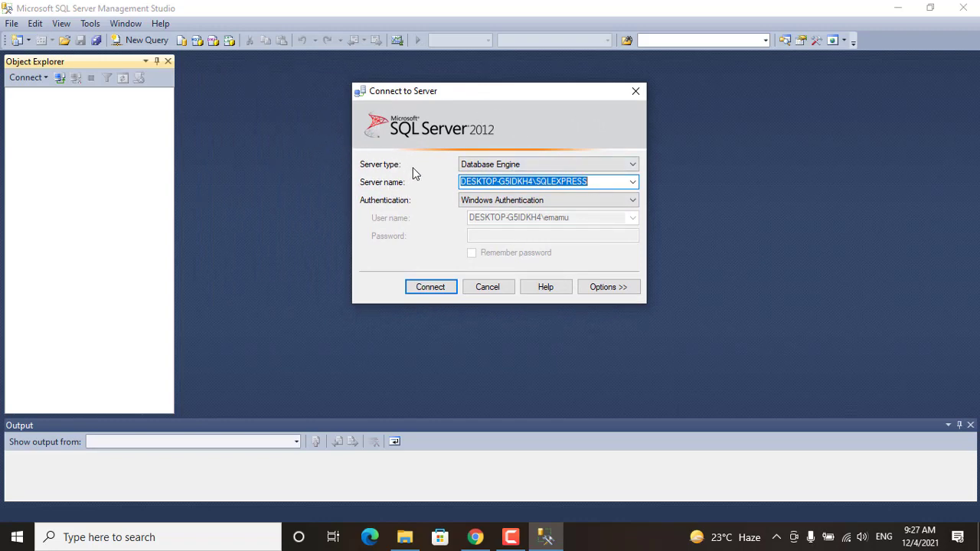
- Connect to the DESKTOP-G5IDKH4\SQLEXPRESS Database Engine with Windows Authentication and expand its Databases folder
{"action": "left_click", "coordinate": [503, 165]}
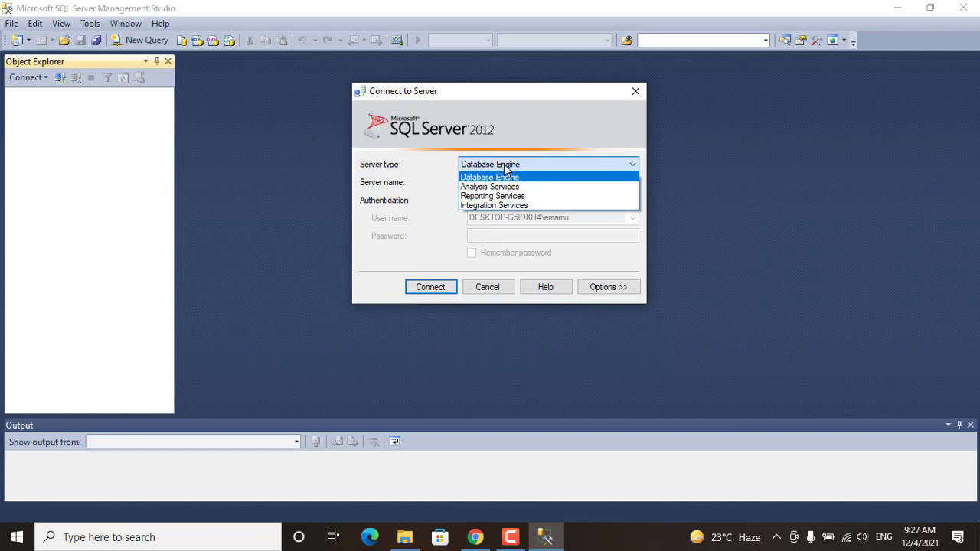
{"action": "left_click", "coordinate": [504, 171]}
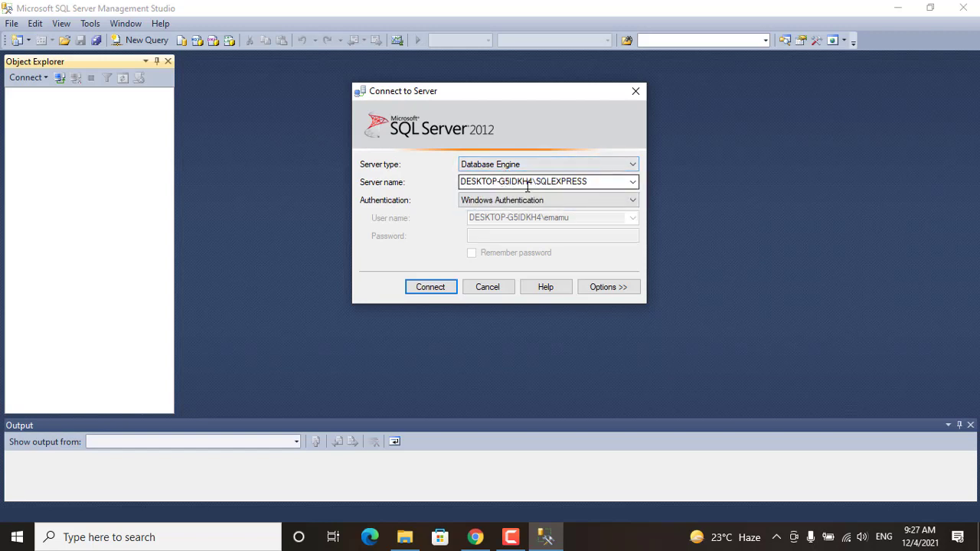
{"action": "left_click", "coordinate": [632, 182]}
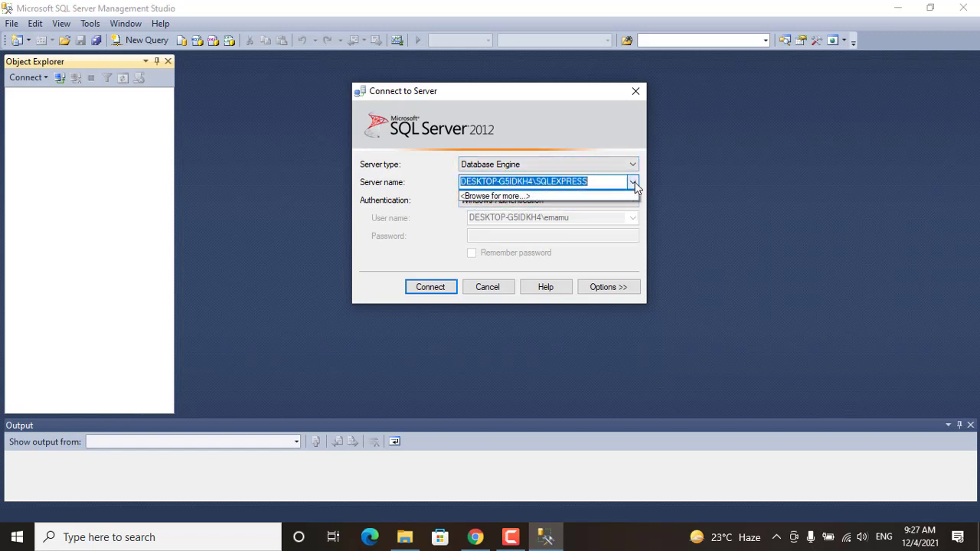
{"action": "left_click", "coordinate": [634, 184]}
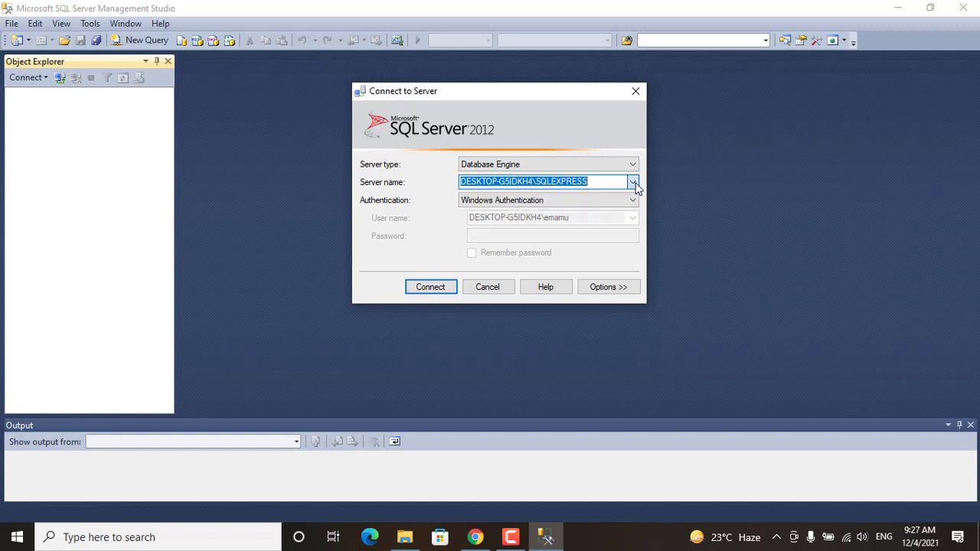
{"action": "left_click", "coordinate": [540, 202]}
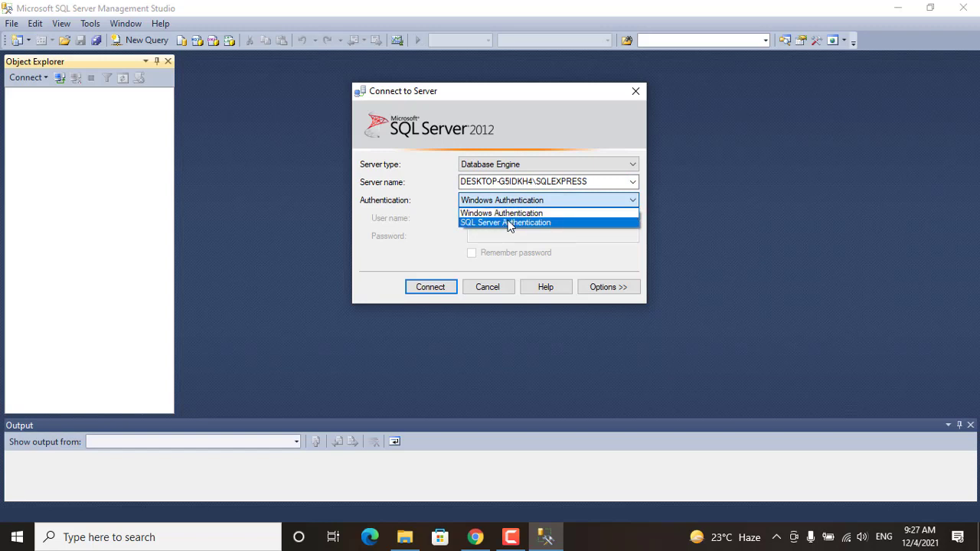
{"action": "left_click", "coordinate": [418, 231]}
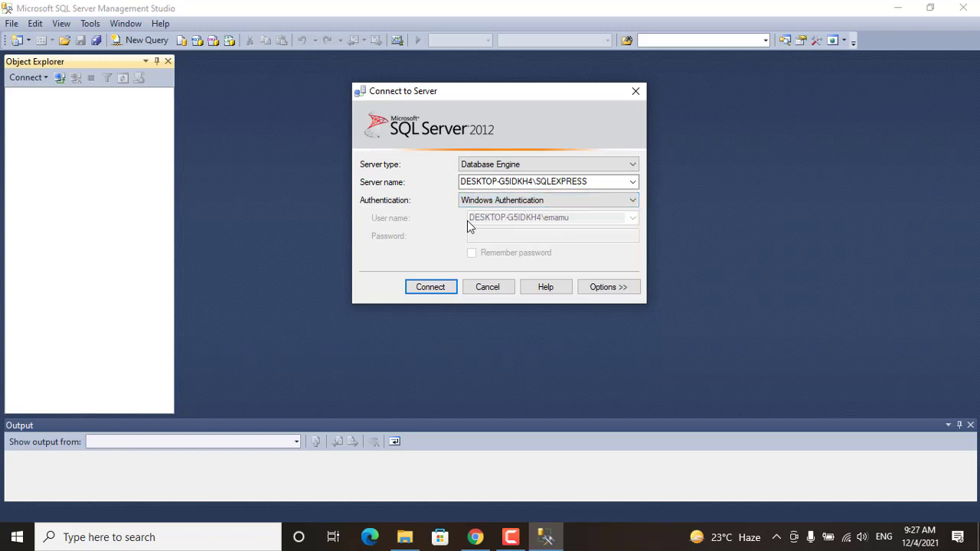
{"action": "left_click", "coordinate": [452, 287]}
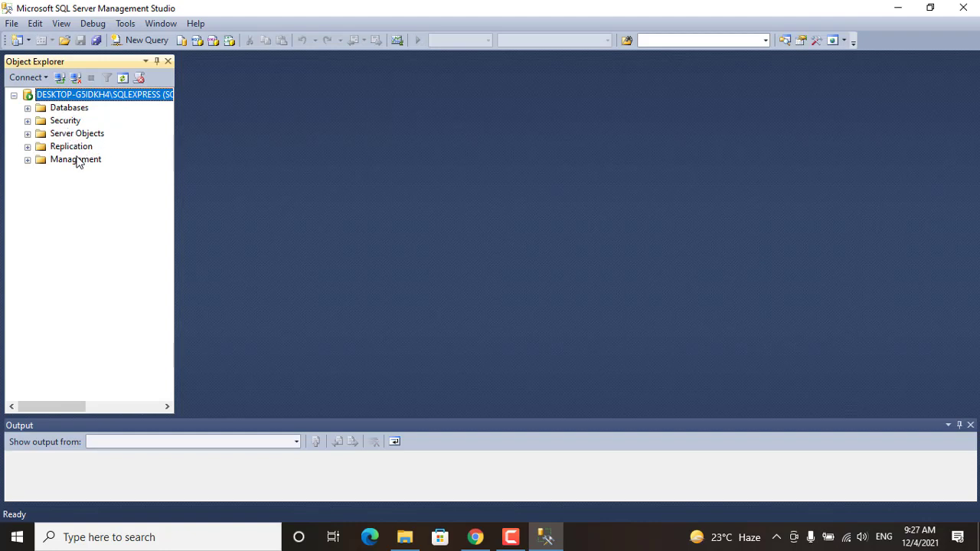
{"action": "left_click", "coordinate": [28, 108]}
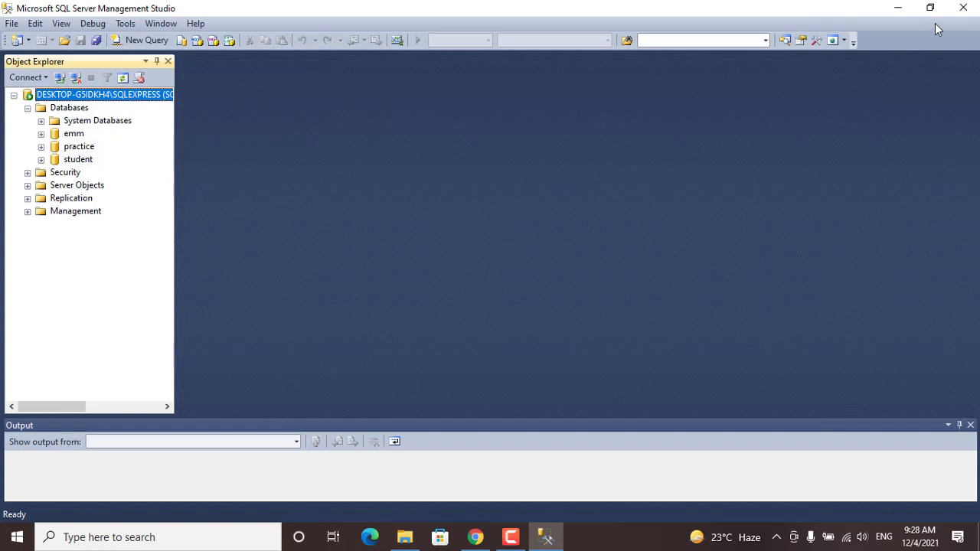
- Switch to Chrome and search Google for "sql server 2012 free download"
{"action": "left_click", "coordinate": [898, 8]}
{"action": "left_click", "coordinate": [485, 537]}
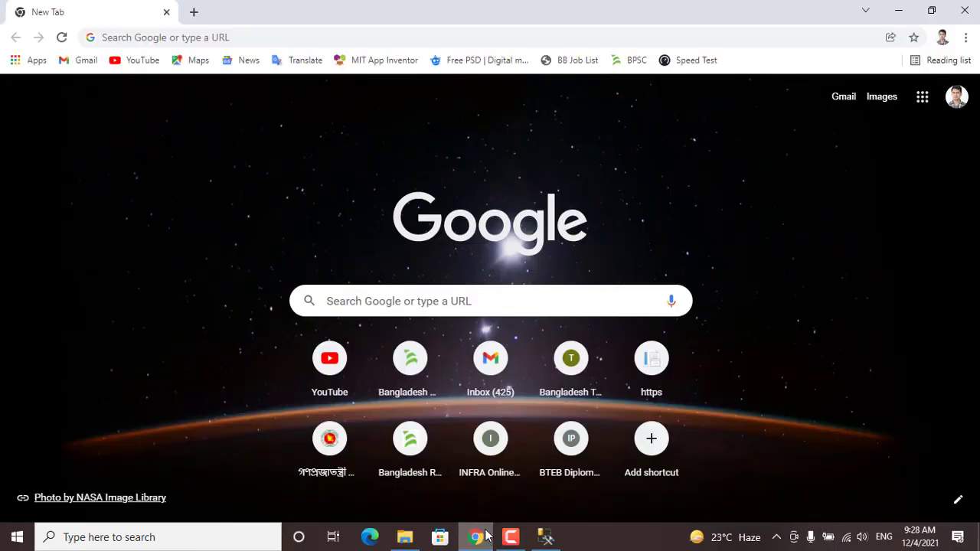
{"action": "left_click", "coordinate": [203, 40]}
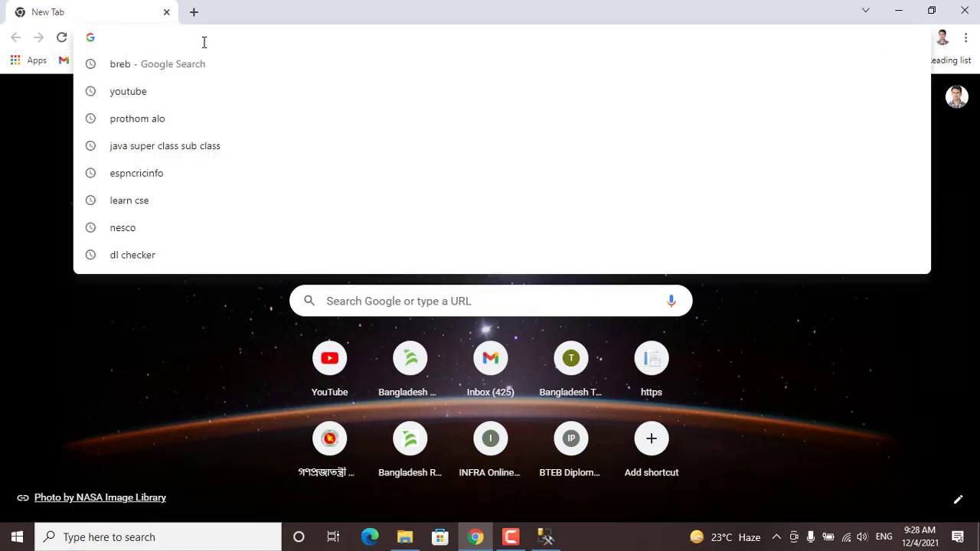
{"action": "type", "text": "sql"}
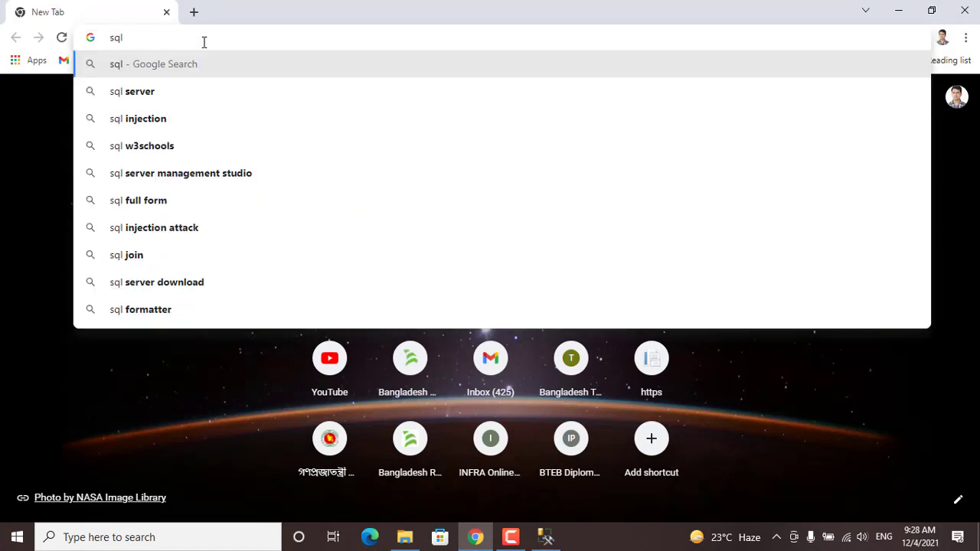
{"action": "type", "text": " sever"}
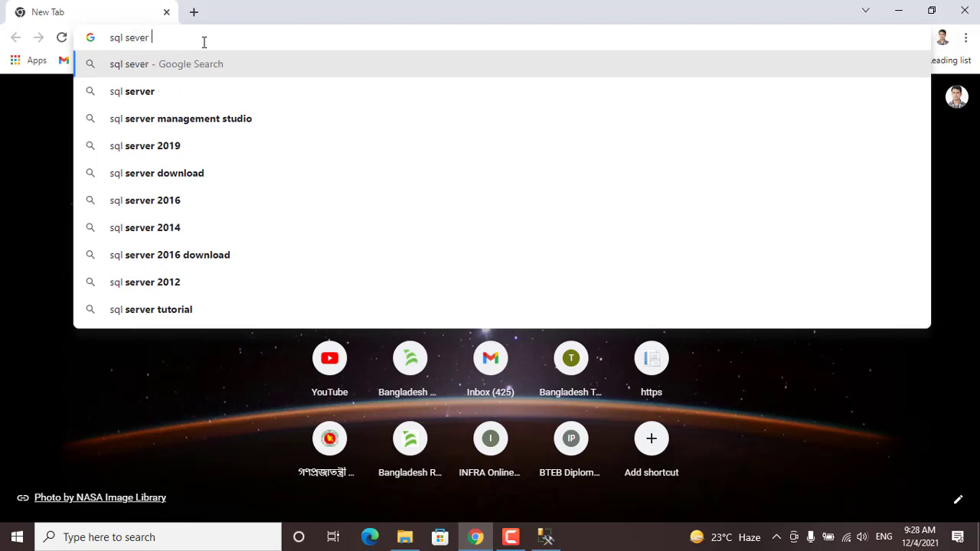
{"action": "type", "text": " 2012"}
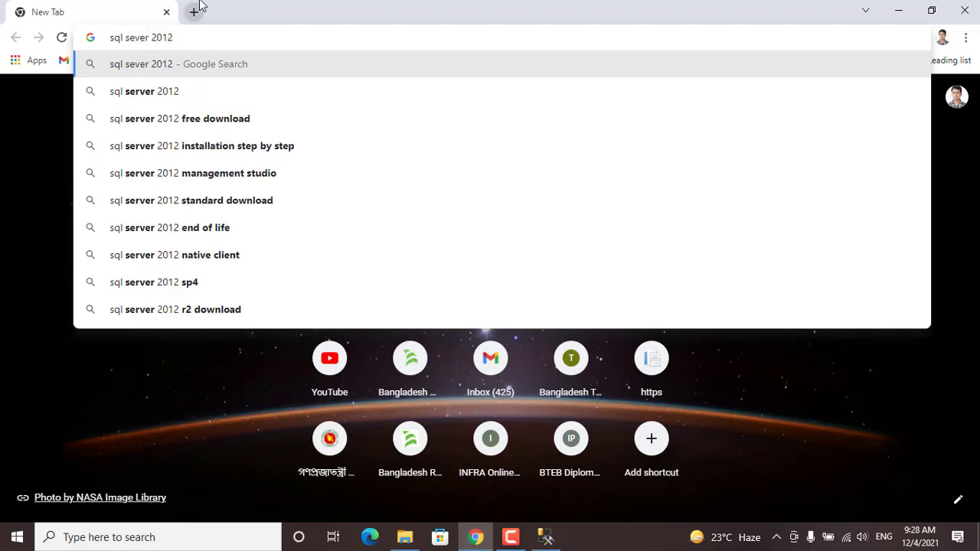
{"action": "left_click", "coordinate": [260, 122]}
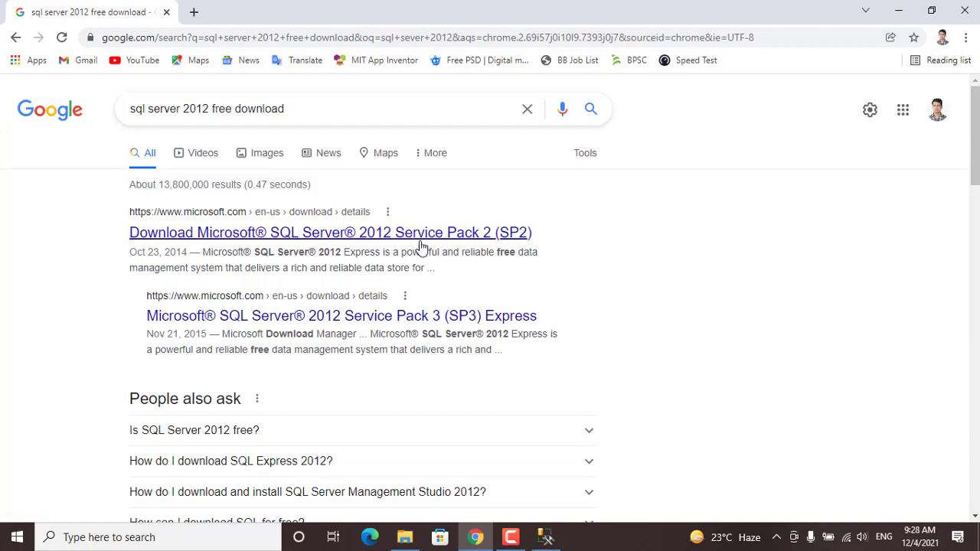
- Open Microsoft's SQL Server 2012 Service Pack 2 (SP2) download result in a new tab and find its download section
{"action": "middle_click", "coordinate": [306, 232]}
{"action": "left_click", "coordinate": [273, 9]}
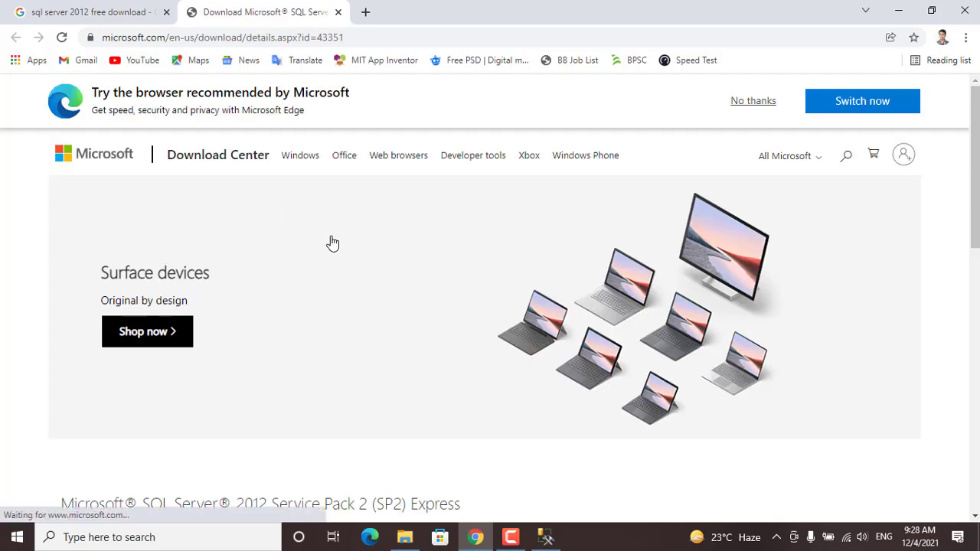
{"action": "scroll", "coordinate": [253, 261], "scroll_direction": "down", "scroll_amount": 1}
{"action": "scroll", "coordinate": [253, 261], "scroll_direction": "down", "scroll_amount": 4}
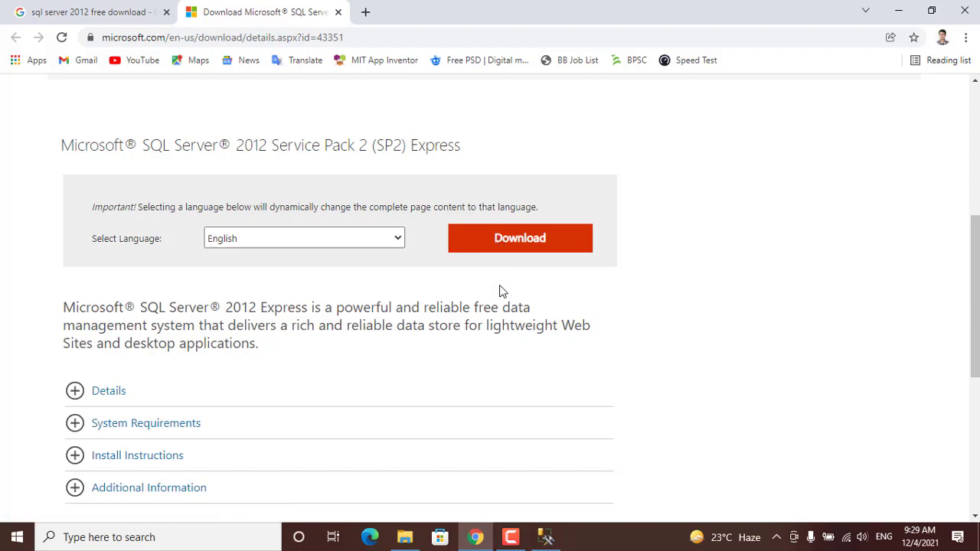
- Switch to the Sql Server folder in File Explorer, select the SQLEXPRADV_x64_ENU file and minimize the browser
{"action": "left_click", "coordinate": [405, 537]}
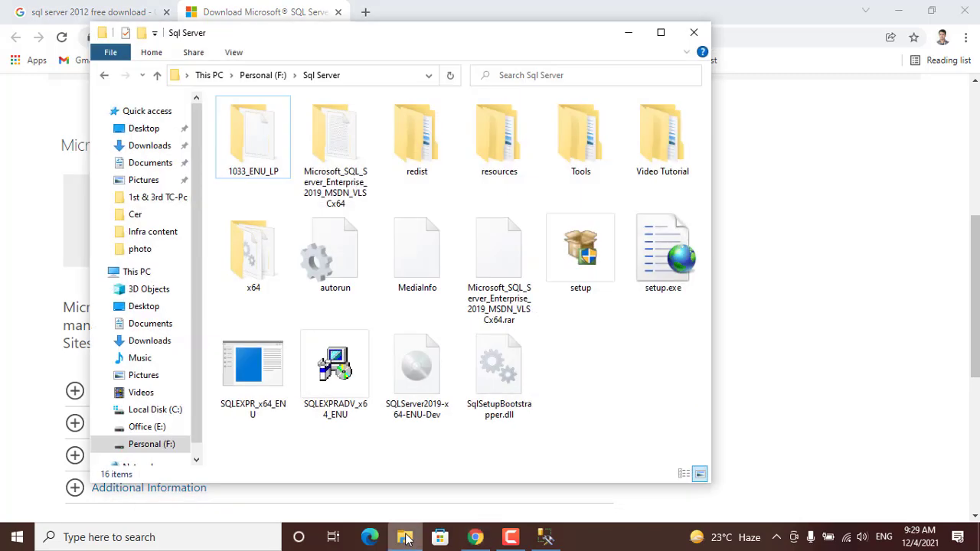
{"action": "left_click", "coordinate": [343, 390]}
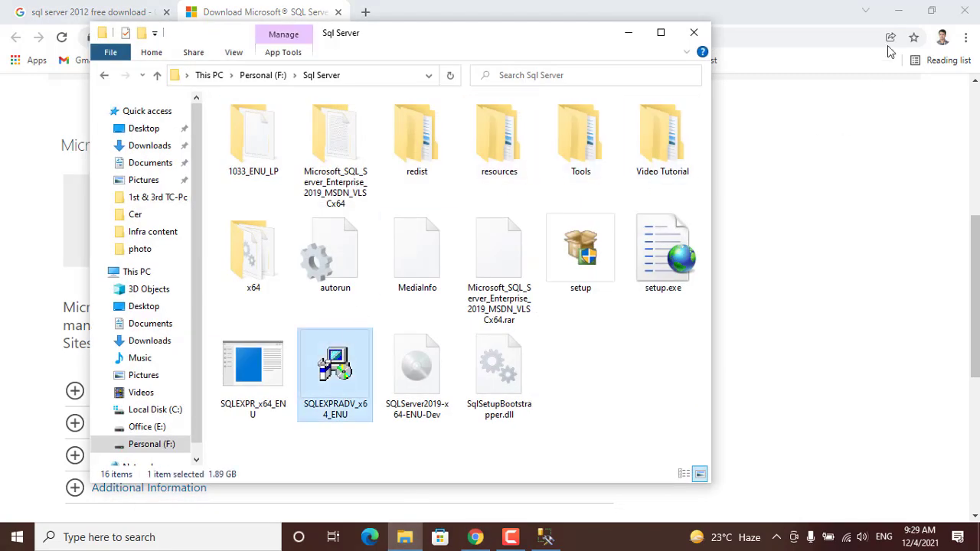
{"action": "left_click", "coordinate": [900, 17]}
{"action": "left_click", "coordinate": [899, 17]}
{"action": "left_click_drag", "start_coordinate": [488, 47], "coordinate": [522, 26]}
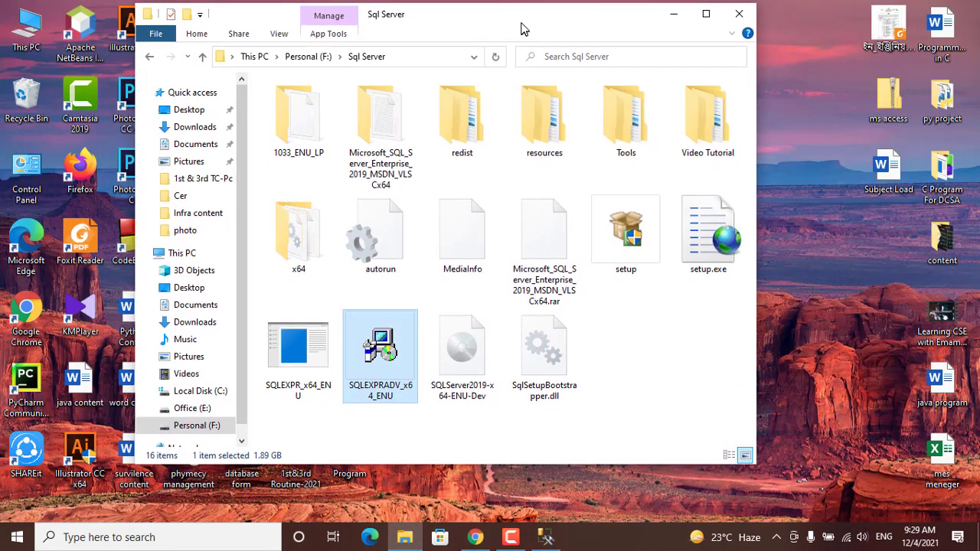
- Examine the 7-Zip extraction options available for the SQLEXPRADV_x64_ENU file
{"action": "double_click", "coordinate": [367, 373]}
{"action": "right_click", "coordinate": [367, 368]}
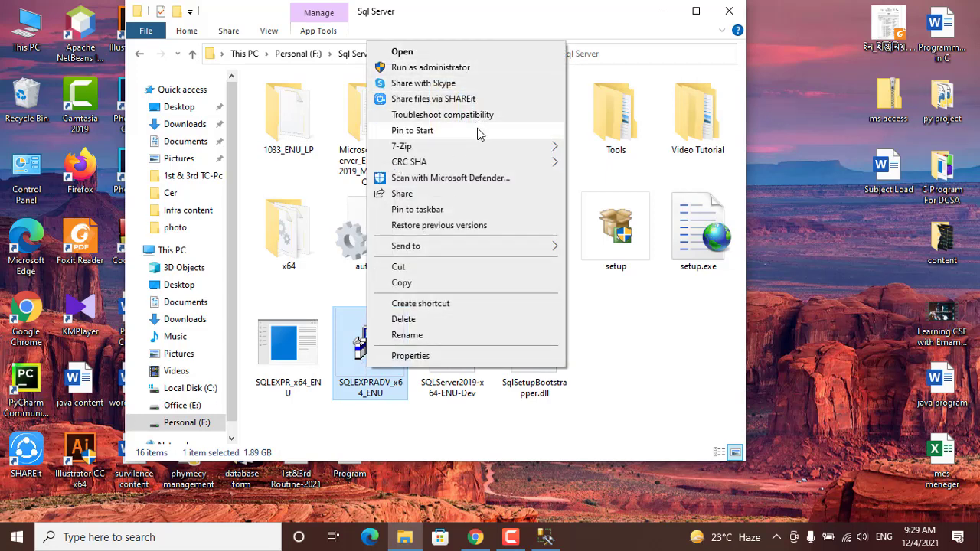
{"action": "mouse_move", "coordinate": [425, 149]}
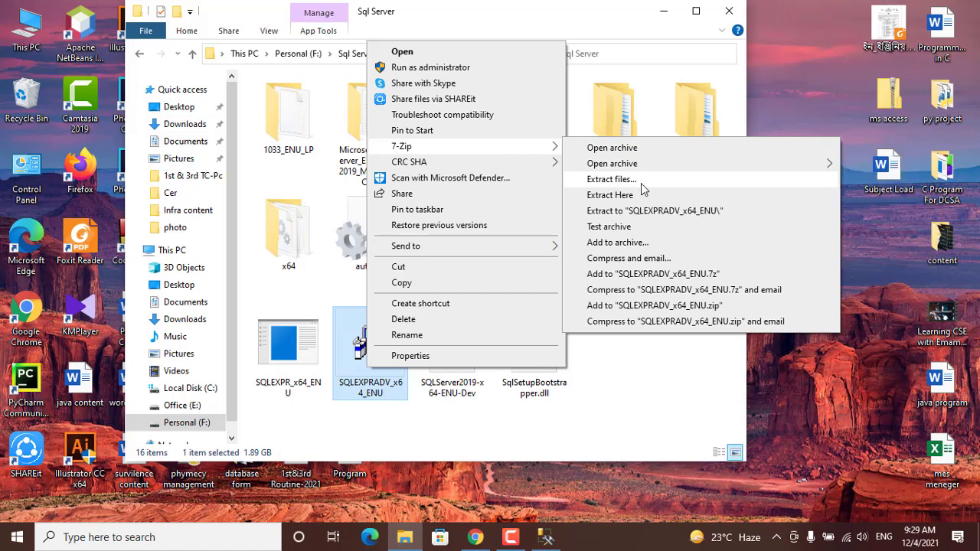
{"action": "left_click", "coordinate": [641, 394]}
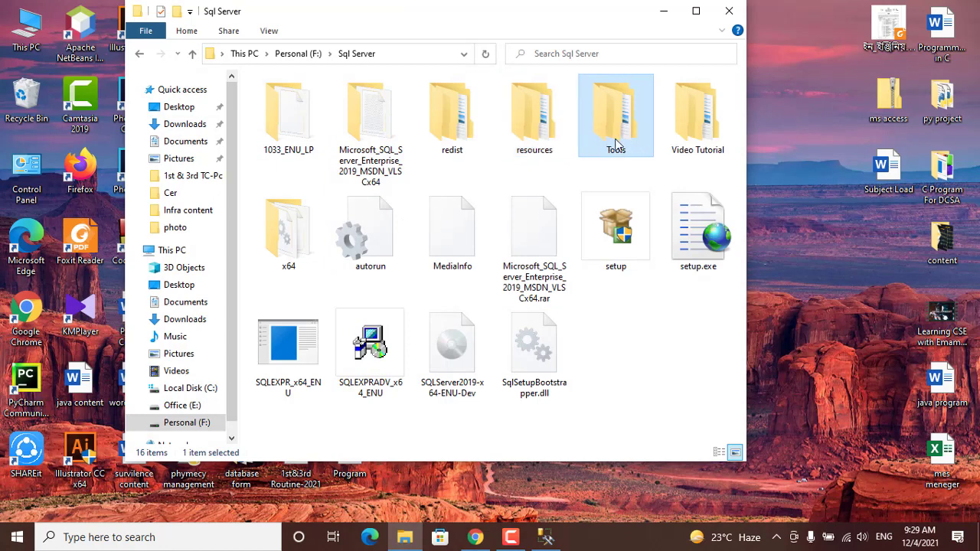
- Run the setup application from the Sql Server folder and close the folder window
{"action": "left_click", "coordinate": [542, 244]}
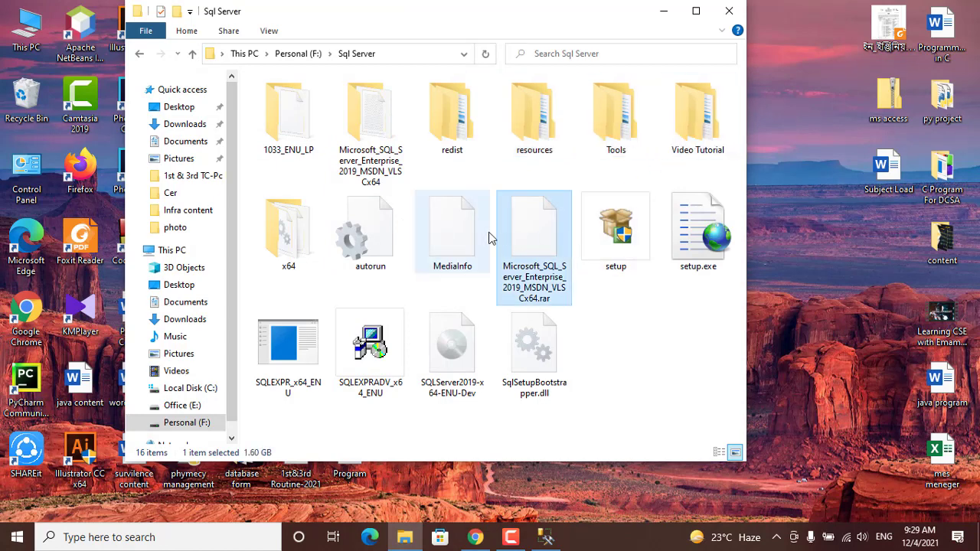
{"action": "left_click", "coordinate": [295, 242]}
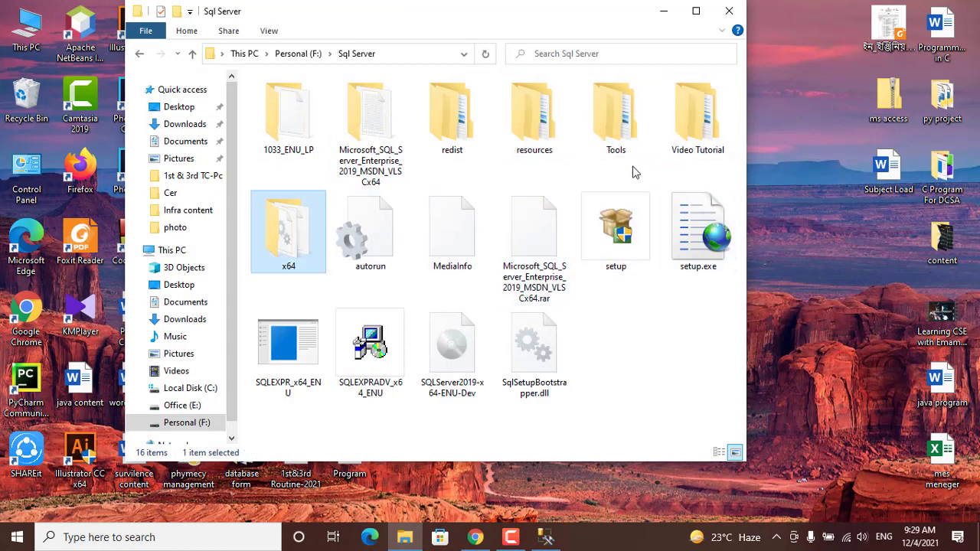
{"action": "left_click", "coordinate": [630, 327]}
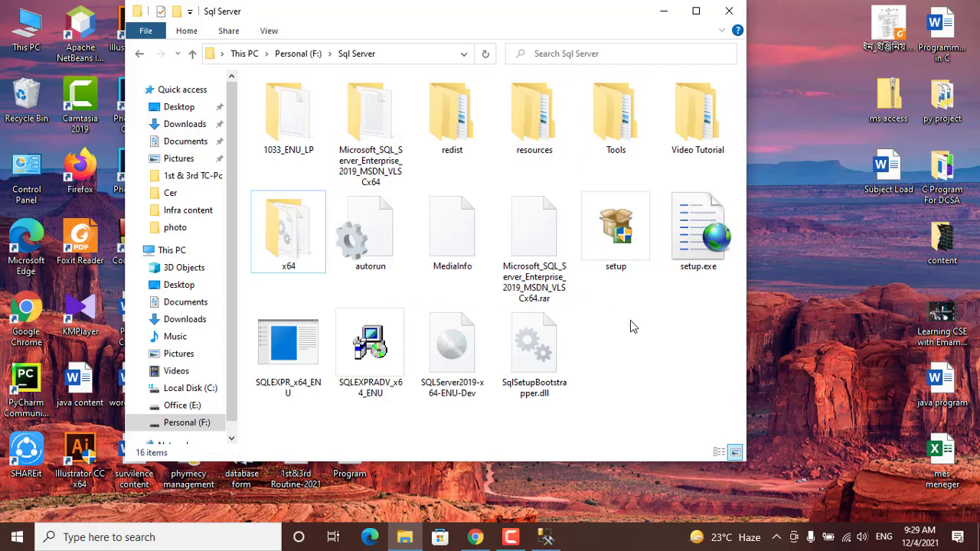
{"action": "double_click", "coordinate": [642, 247]}
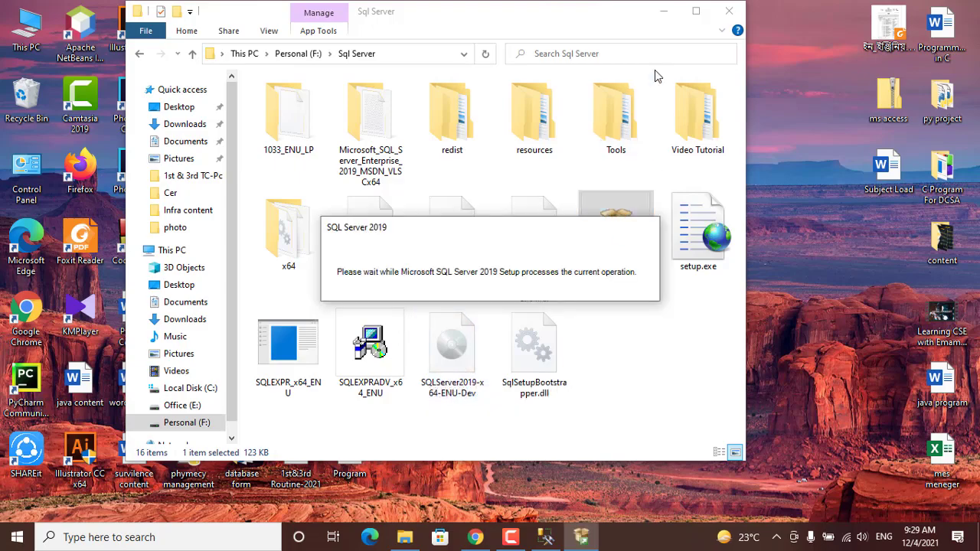
{"action": "left_click", "coordinate": [727, 12]}
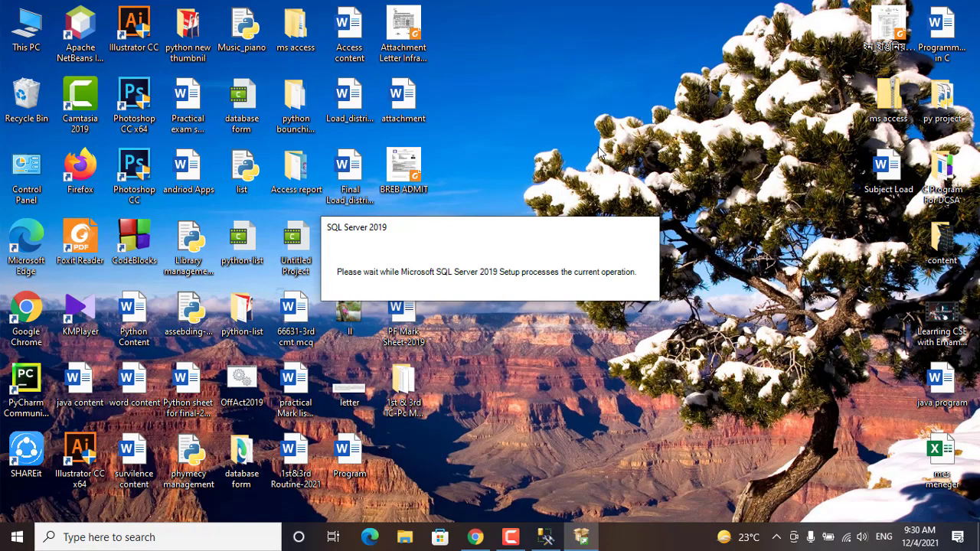
- Start a new SQL Server stand-alone installation from the Installation page of SQL Server Installation Center
{"action": "mouse_move", "coordinate": [928, 538]}
{"action": "left_click", "coordinate": [405, 538]}
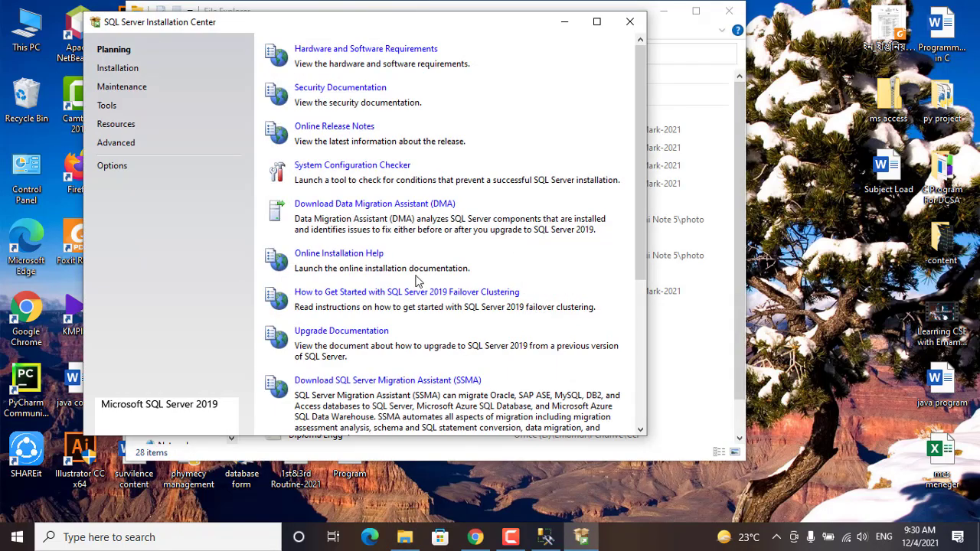
{"action": "left_click", "coordinate": [663, 11]}
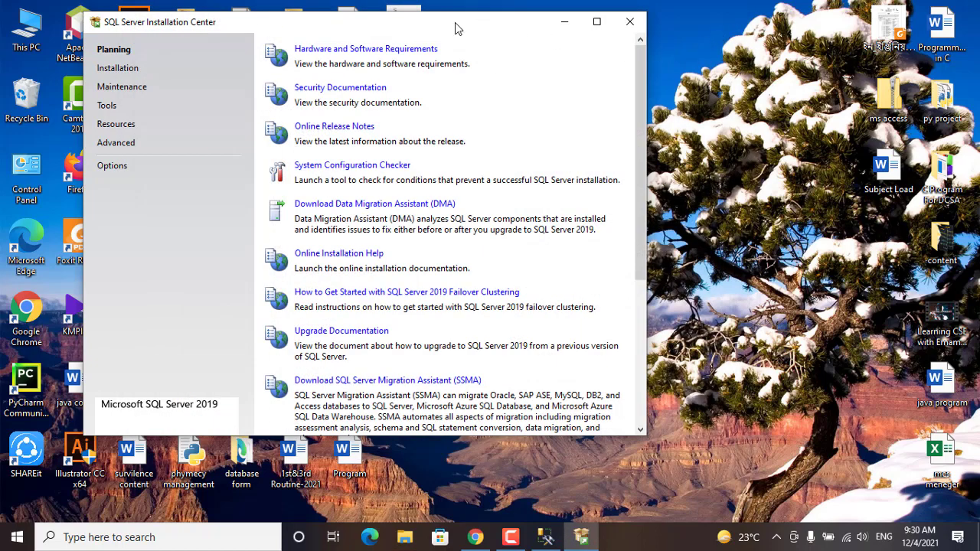
{"action": "left_click_drag", "start_coordinate": [455, 29], "coordinate": [631, 34]}
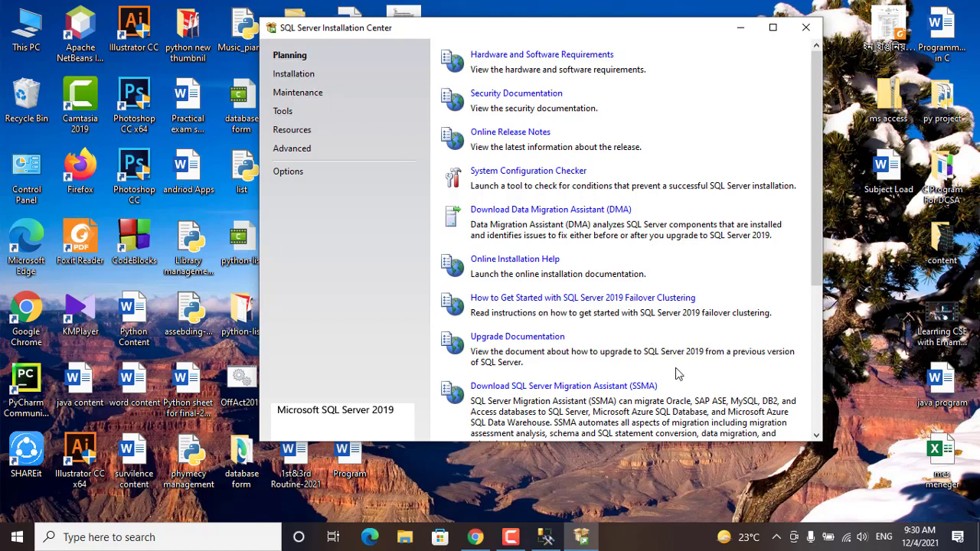
{"action": "left_click", "coordinate": [293, 75]}
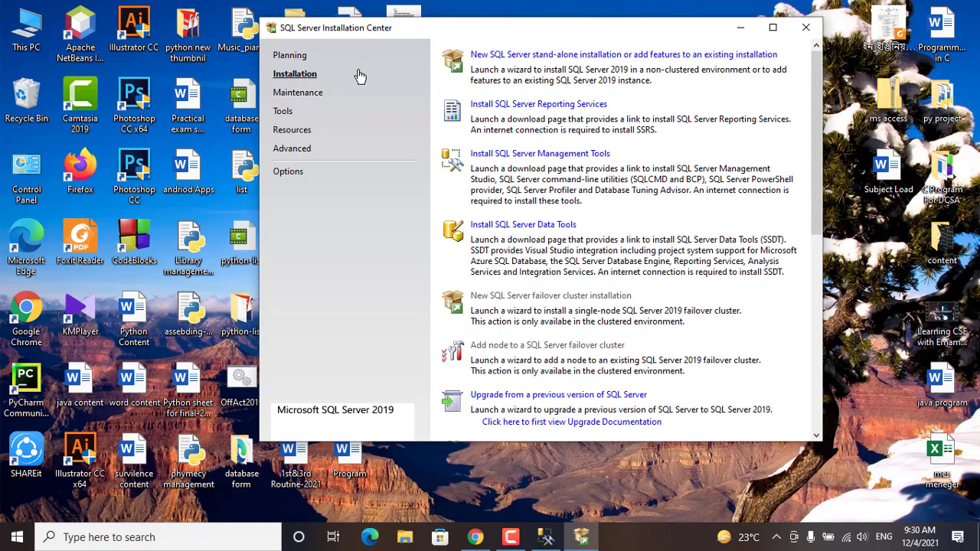
{"action": "left_click", "coordinate": [545, 58]}
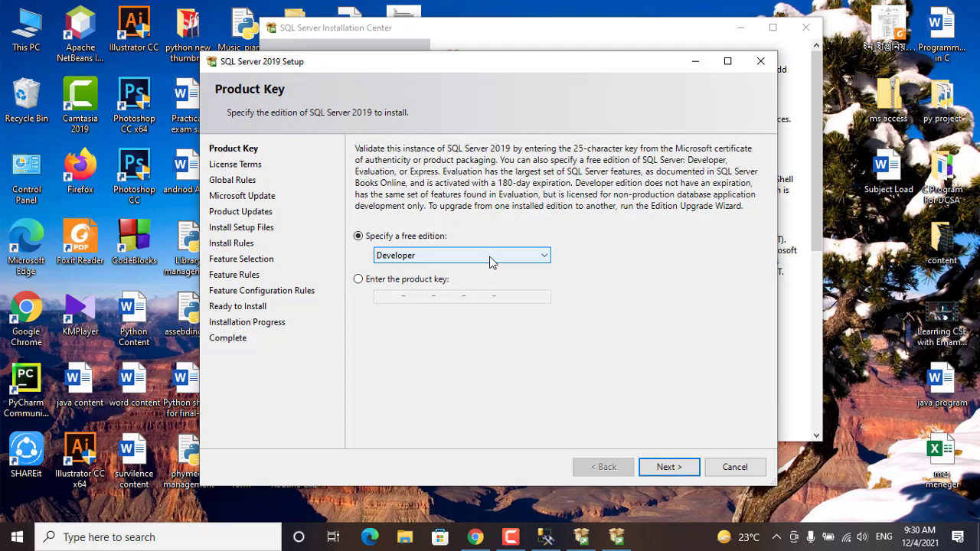
- Continue the setup with the free Developer edition and accept the license terms
{"action": "left_click_drag", "start_coordinate": [511, 63], "coordinate": [546, 31]}
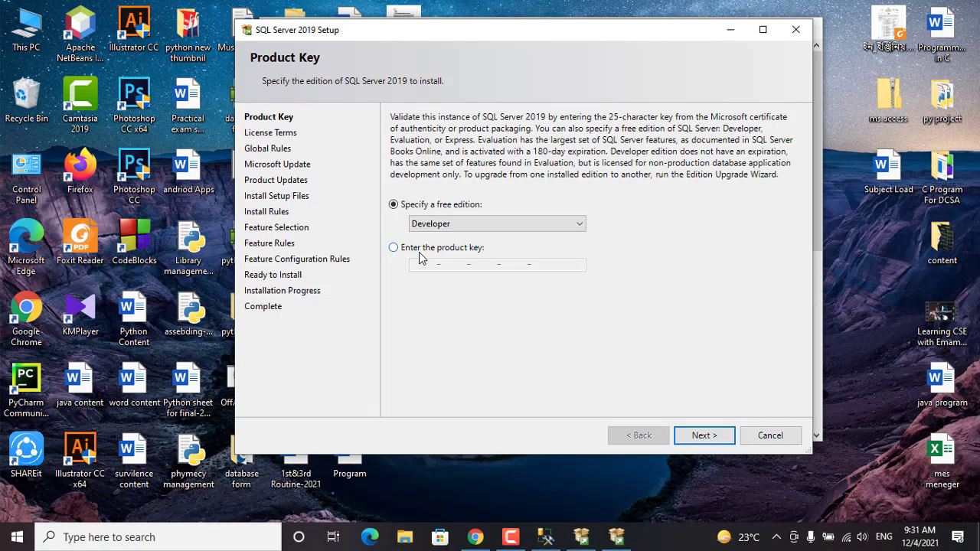
{"action": "left_click", "coordinate": [704, 437]}
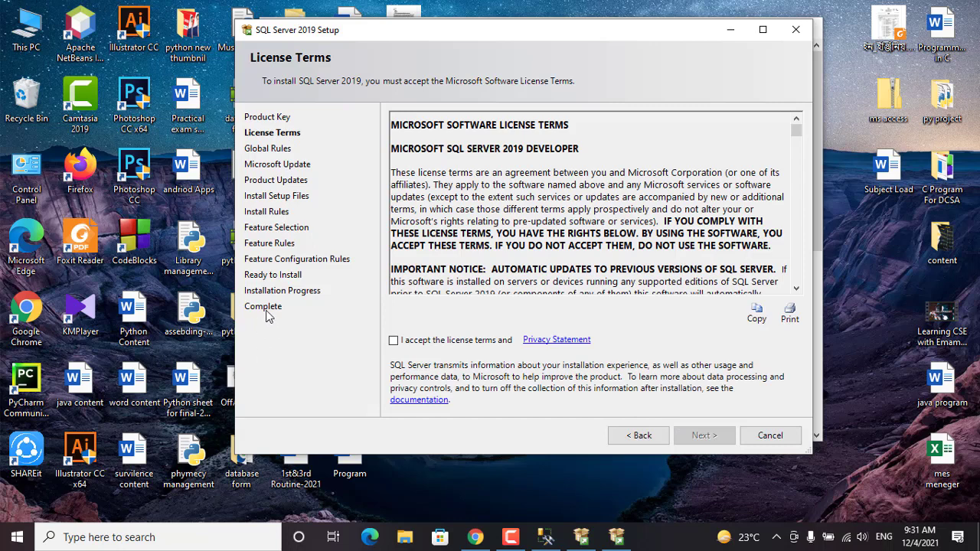
{"action": "left_click", "coordinate": [409, 345]}
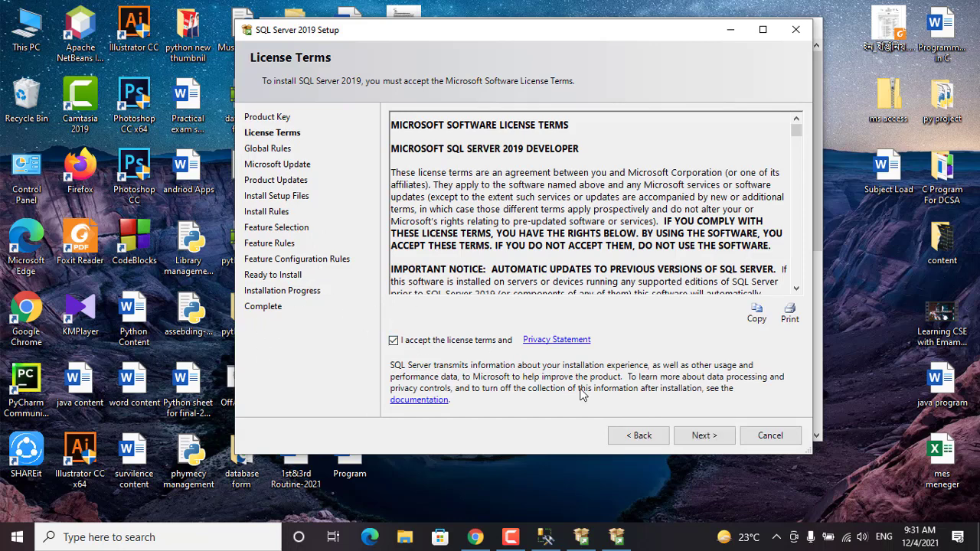
{"action": "left_click", "coordinate": [700, 436]}
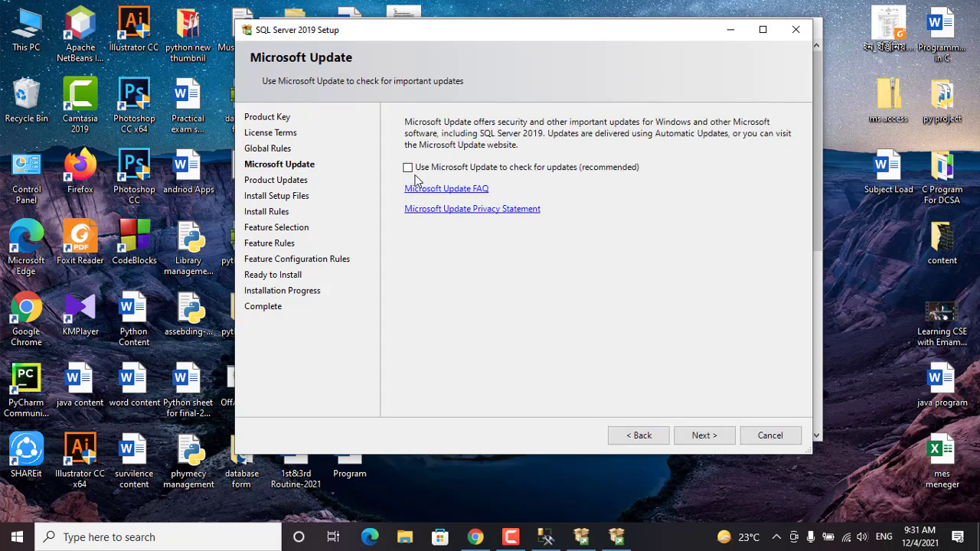
- Leave Microsoft Update checking off and proceed past the Install Rules page to Feature Selection
{"action": "left_click", "coordinate": [712, 435]}
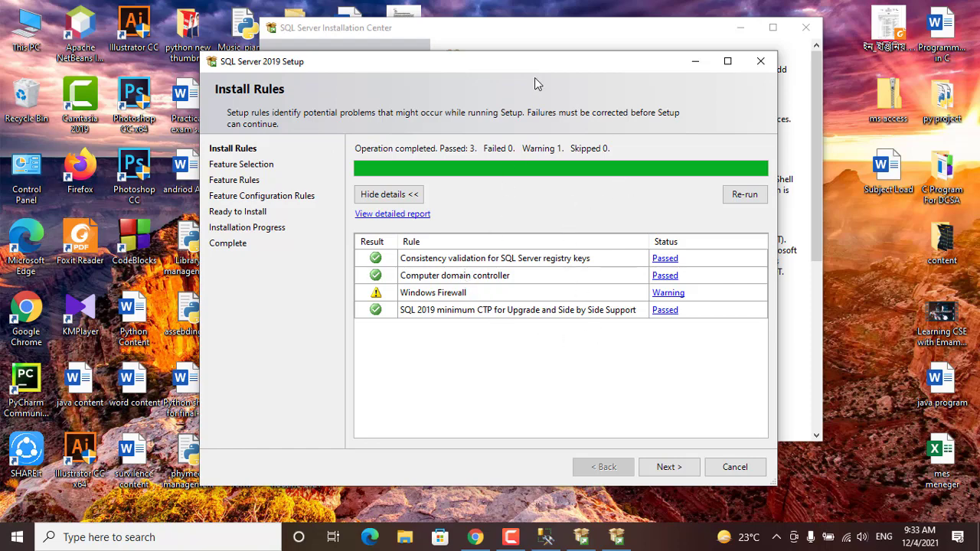
{"action": "left_click_drag", "start_coordinate": [536, 69], "coordinate": [546, 30]}
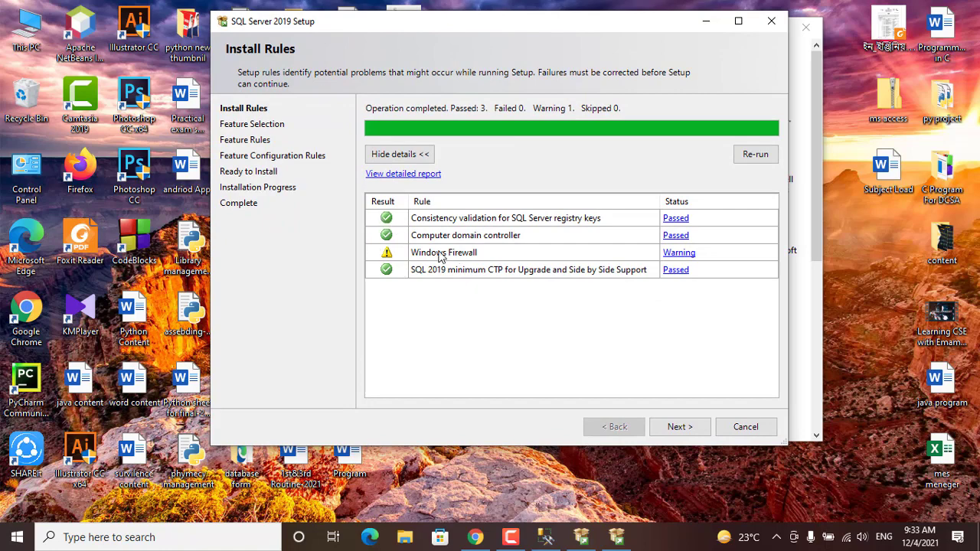
{"action": "left_click", "coordinate": [666, 430]}
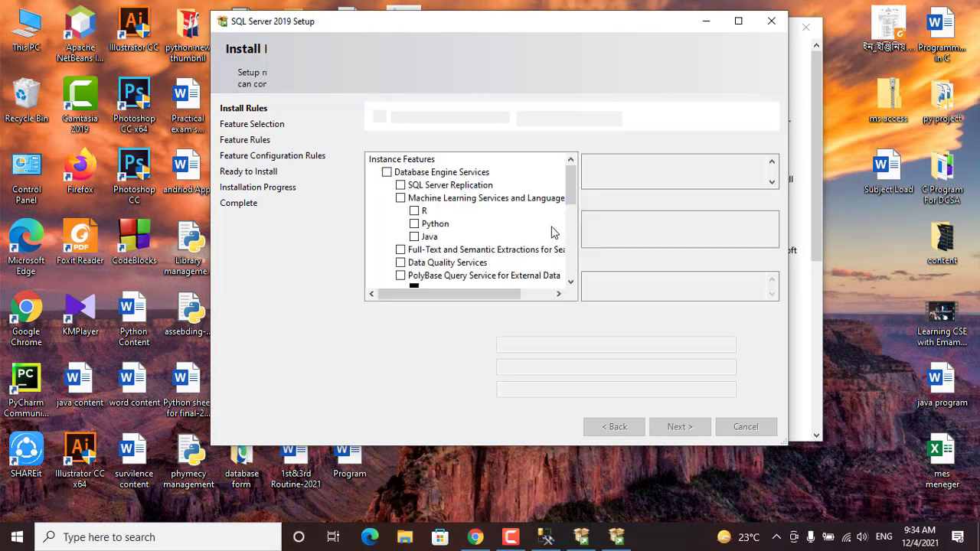
- Select all SQL Server 2019 features and try to continue past the Feature Selection page
{"action": "scroll", "coordinate": [551, 233], "scroll_direction": "down", "scroll_amount": 2}
{"action": "left_click_drag", "start_coordinate": [571, 234], "coordinate": [571, 198]}
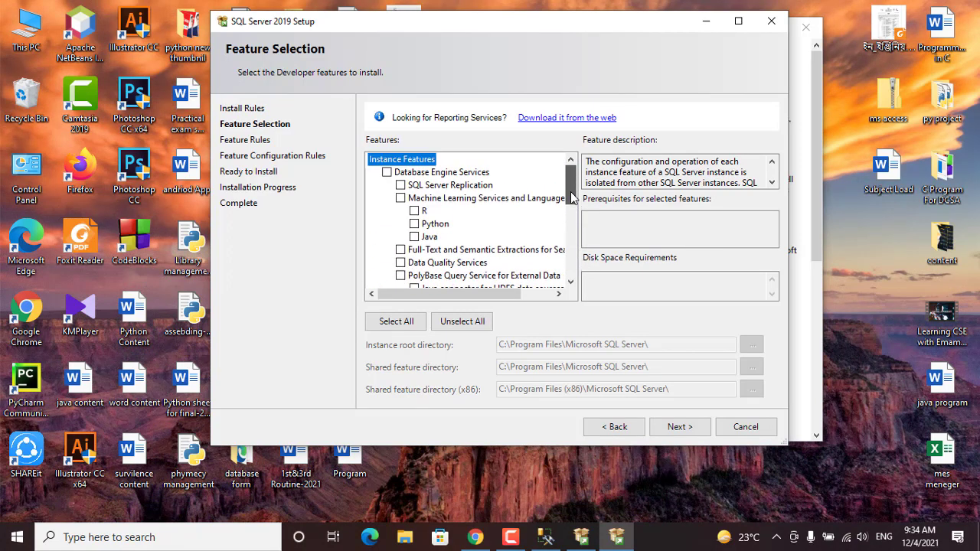
{"action": "left_click", "coordinate": [407, 323]}
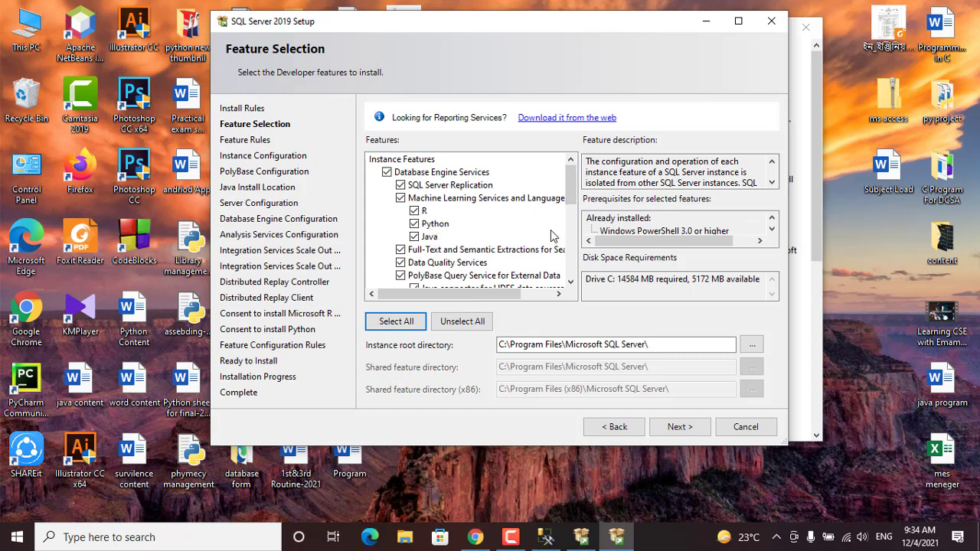
{"action": "mouse_move", "coordinate": [570, 199]}
{"action": "left_mouse_down"}
{"action": "mouse_move", "coordinate": [566, 272]}
{"action": "mouse_move", "coordinate": [566, 187]}
{"action": "left_mouse_up"}
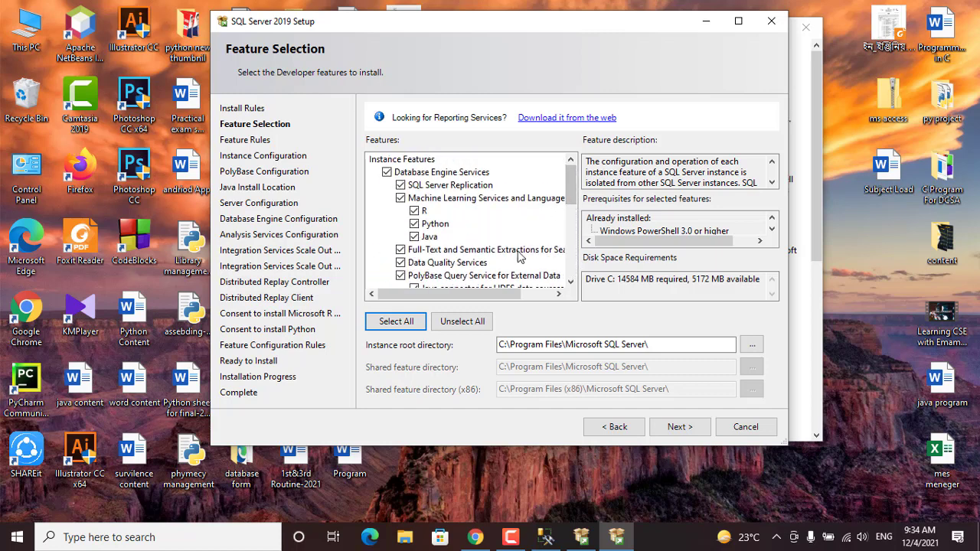
{"action": "left_click", "coordinate": [681, 427]}
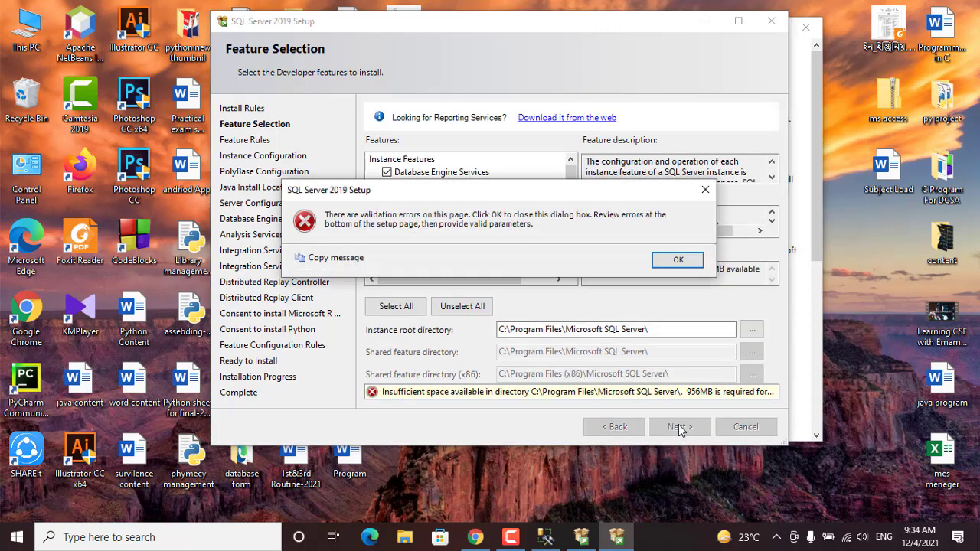
{"action": "left_click", "coordinate": [705, 192]}
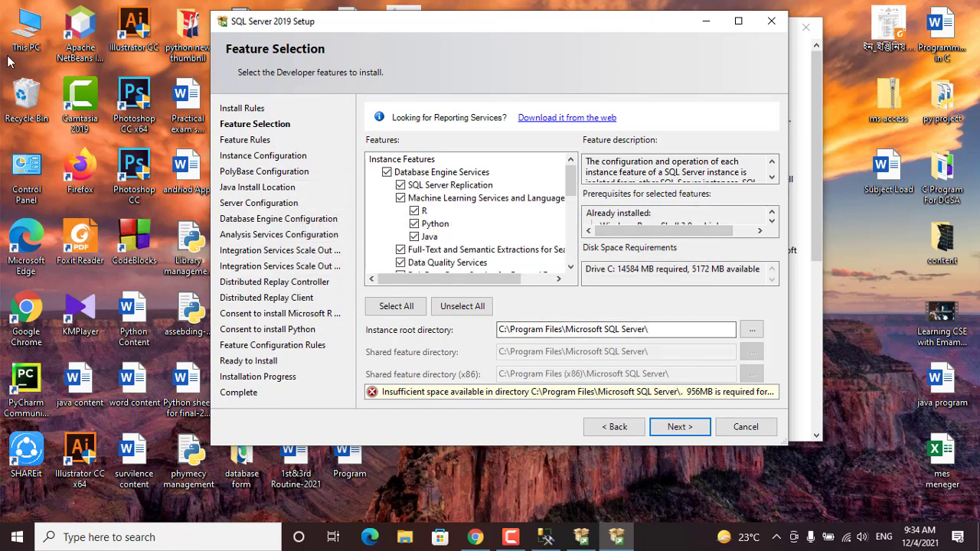
- Check the free space on Local Disk (C:) in This PC and close the window
{"action": "left_click", "coordinate": [46, 60]}
{"action": "double_click", "coordinate": [46, 60]}
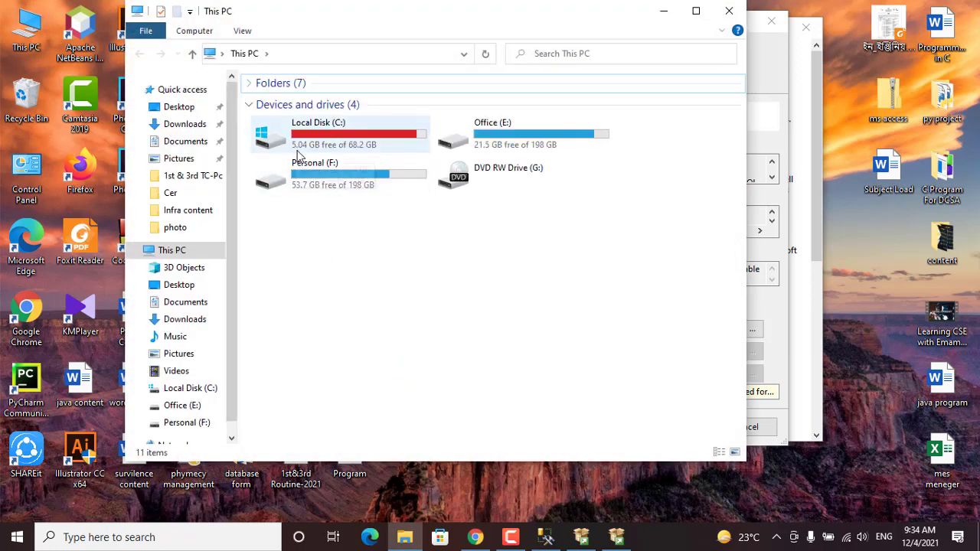
{"action": "left_click", "coordinate": [732, 11]}
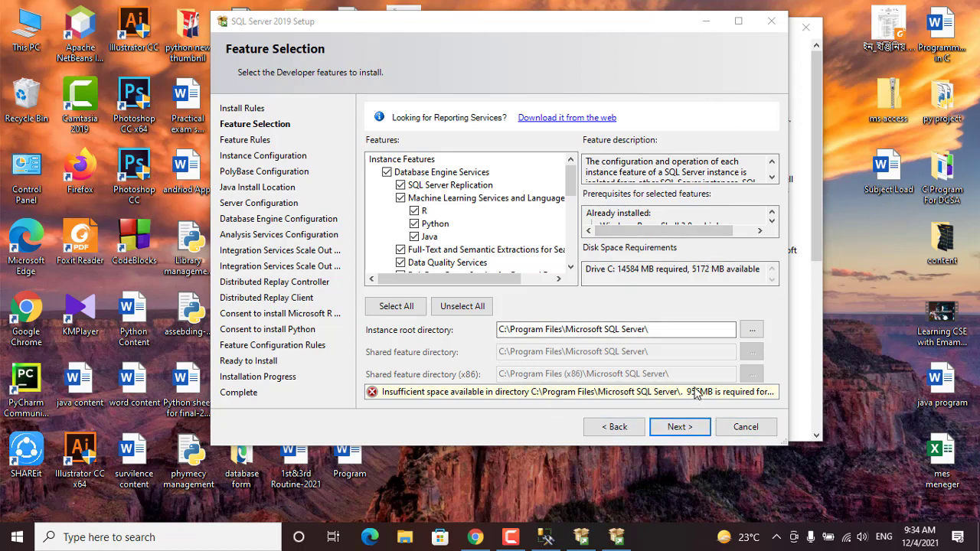
- Cancel and quit the SQL Server 2019 setup and close SQL Server Installation Center
{"action": "left_click", "coordinate": [740, 427]}
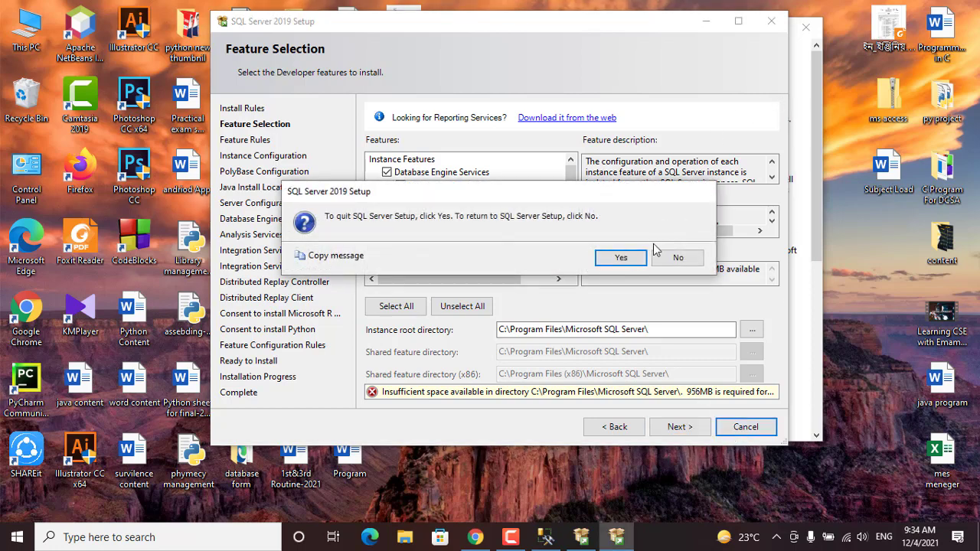
{"action": "left_click", "coordinate": [621, 259]}
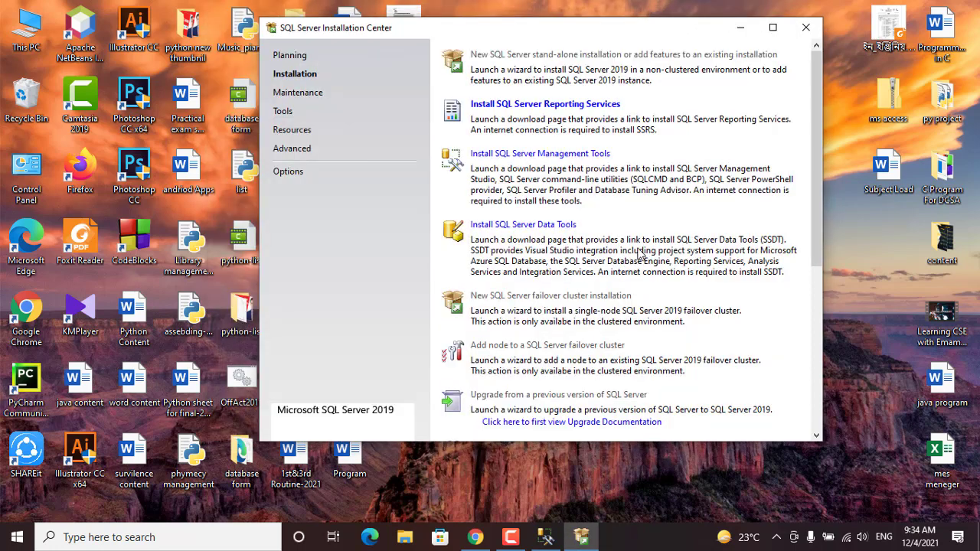
{"action": "left_click", "coordinate": [804, 31]}
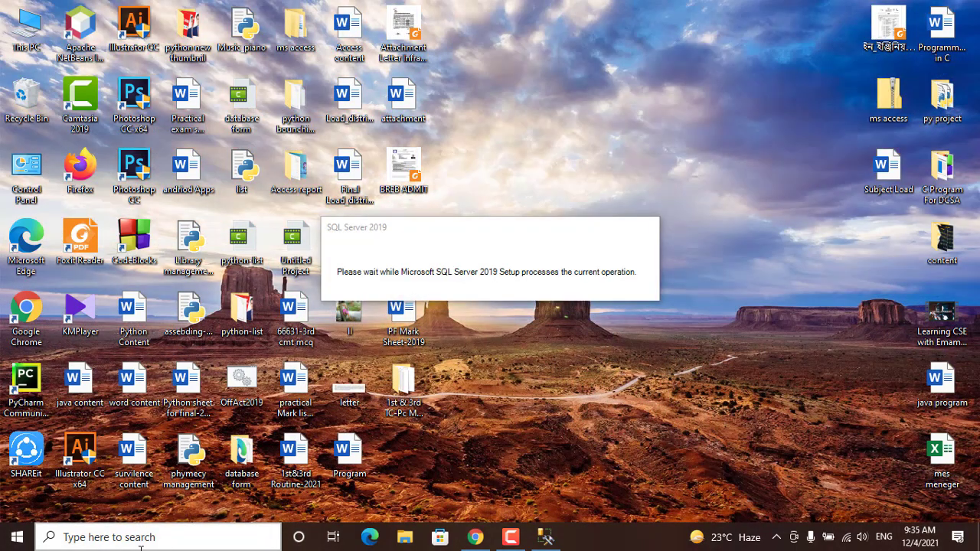
- Switch to SQL Server Management Studio to view the databases on the connected SQLEXPRESS server and minimize it
{"action": "left_click", "coordinate": [140, 548]}
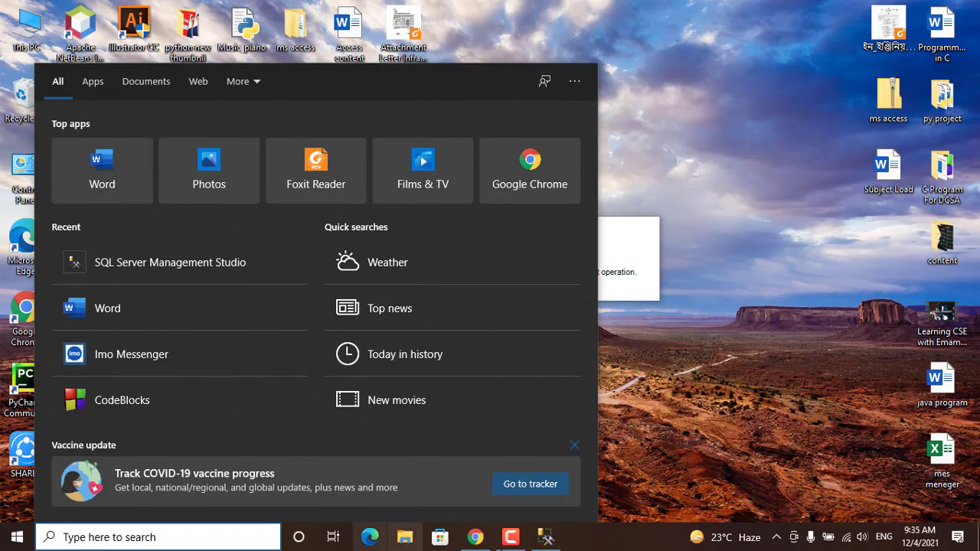
{"action": "left_click", "coordinate": [545, 537]}
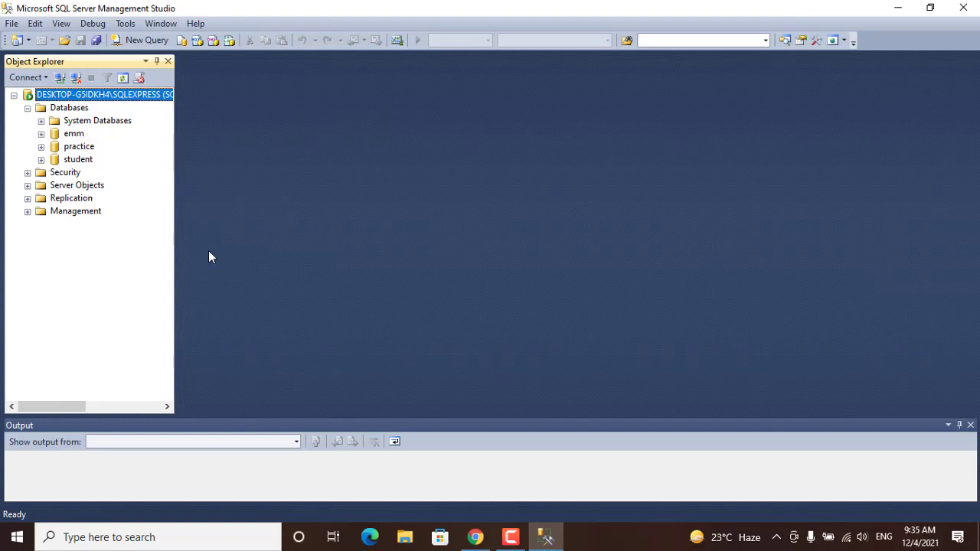
{"action": "left_click", "coordinate": [897, 9]}
{"action": "right_click", "coordinate": [538, 106]}
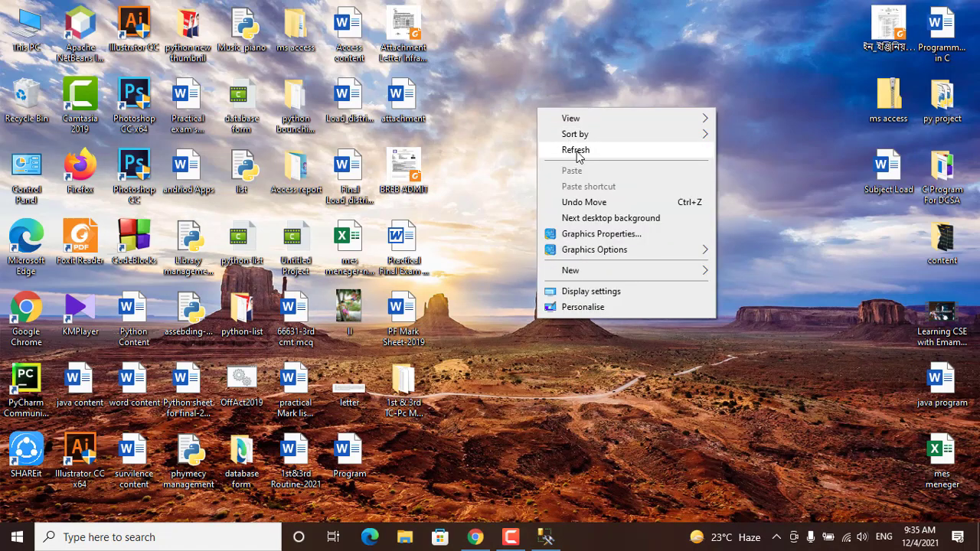
{"action": "left_click", "coordinate": [577, 153]}
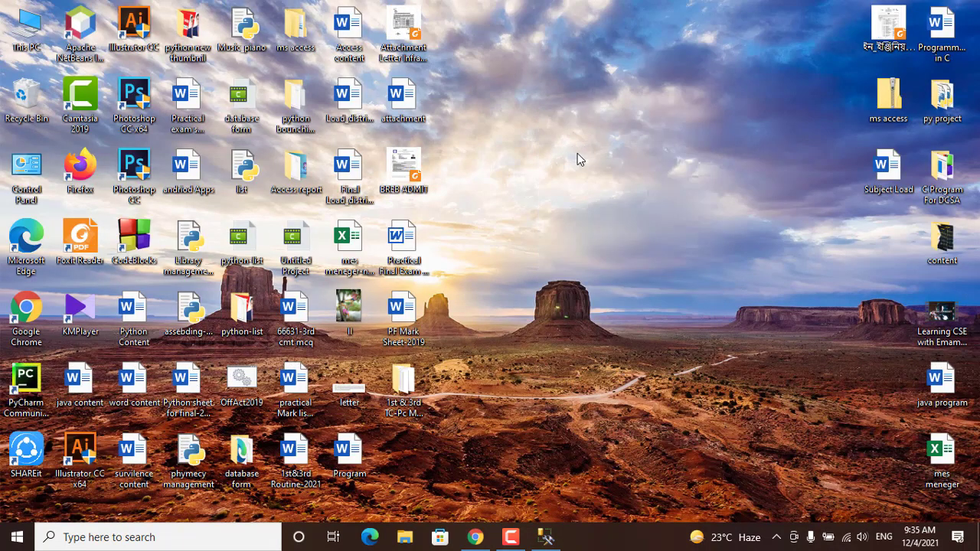